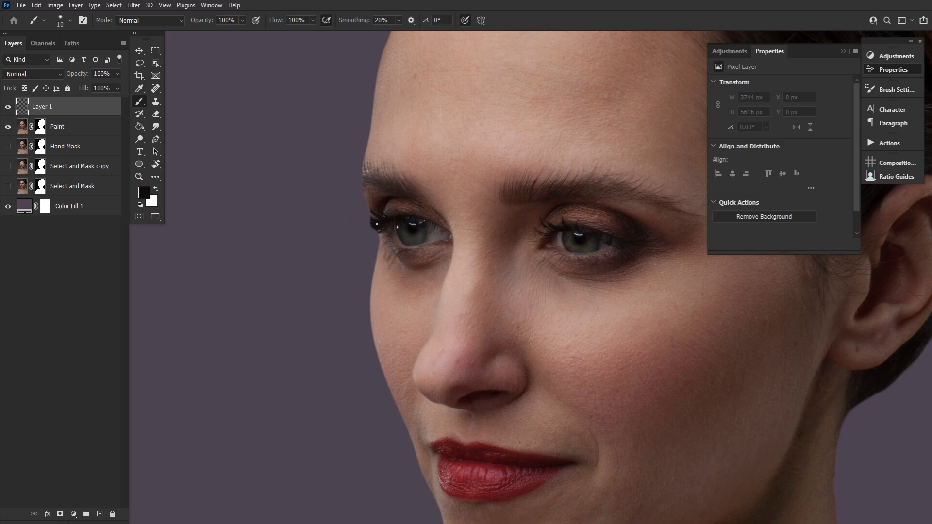
Step: Paint dark lash strokes over the eyelashes of the portrait's far eye on Layer 1
{"action": "left_click_drag", "start_coordinate": [324, 291], "coordinate": [377, 163]}
{"action": "mouse_move", "coordinate": [476, 178]}
{"action": "left_mouse_down"}
{"action": "mouse_move", "coordinate": [496, 79]}
{"action": "mouse_move", "coordinate": [478, 149]}
{"action": "left_mouse_up"}
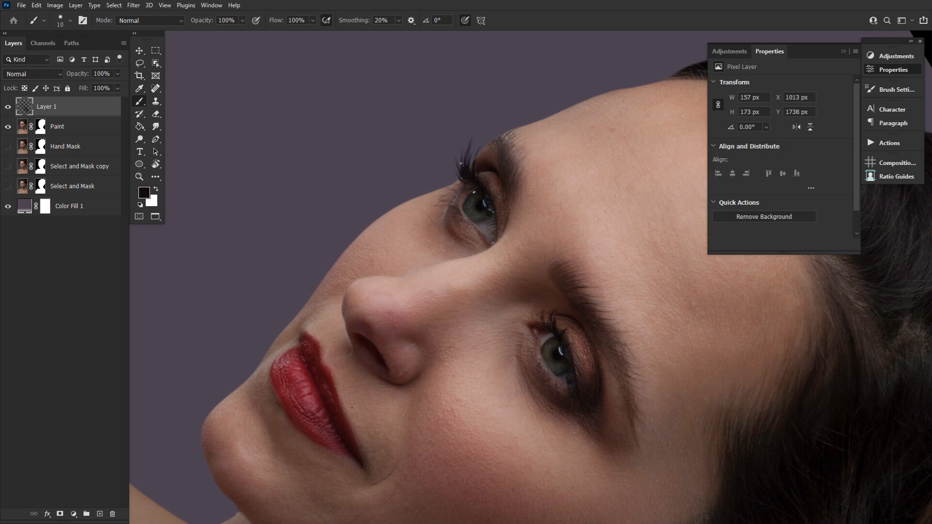
{"action": "left_click_drag", "start_coordinate": [477, 349], "coordinate": [449, 347]}
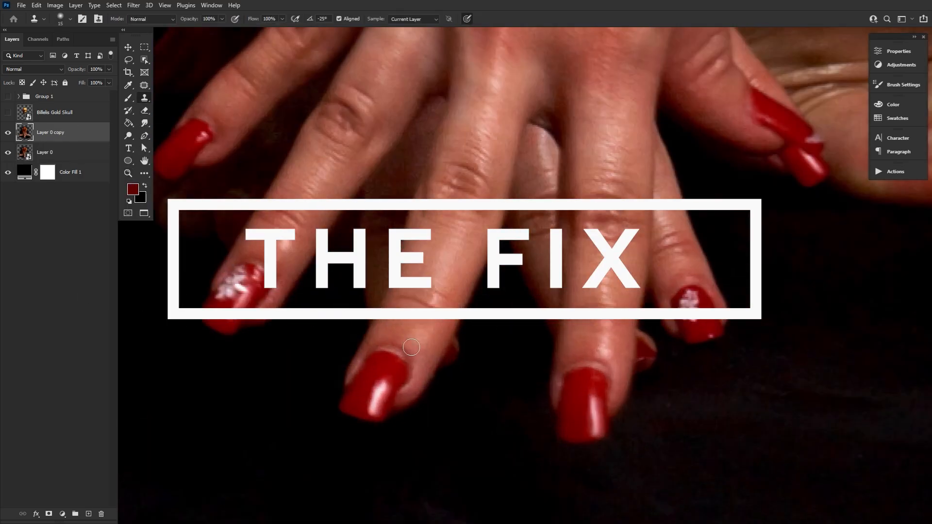
Step: Clone skin over the red nail of the middle finger and dark background over the protruding nail tip
{"action": "mouse_move", "coordinate": [384, 340]}
{"action": "left_mouse_down"}
{"action": "mouse_move", "coordinate": [404, 368]}
{"action": "mouse_move", "coordinate": [394, 394]}
{"action": "left_mouse_up"}
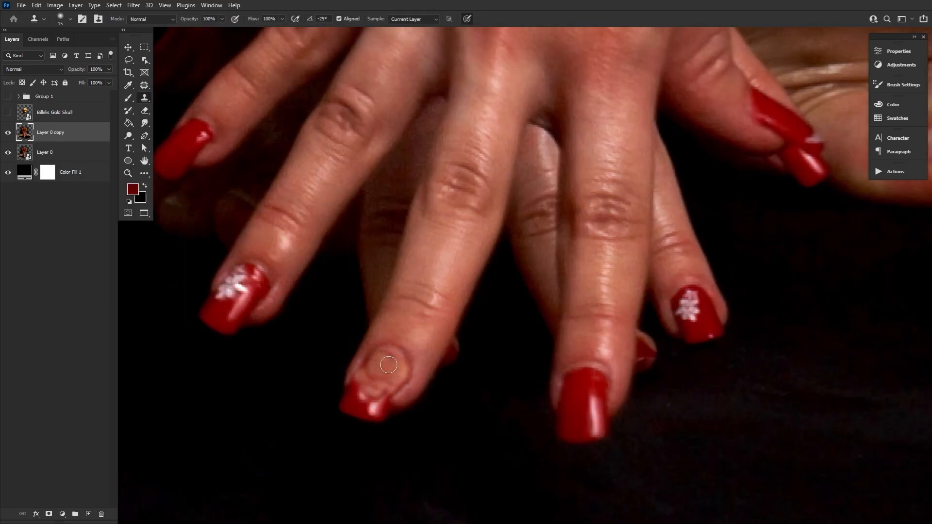
{"action": "left_click", "coordinate": [409, 433], "text": "alt"}
{"action": "key", "text": "bracketright"}
{"action": "key", "text": "bracketright"}
{"action": "mouse_move", "coordinate": [386, 428]}
{"action": "left_mouse_down"}
{"action": "mouse_move", "coordinate": [339, 390]}
{"action": "mouse_move", "coordinate": [361, 390]}
{"action": "mouse_move", "coordinate": [363, 439]}
{"action": "left_mouse_up"}
{"action": "key", "text": "bracketleft"}
{"action": "left_click", "coordinate": [381, 378], "text": "alt"}
{"action": "left_click", "coordinate": [382, 412], "text": "alt"}
Step: Clone dark background around the retouched fingertip with a larger brush to clean up its outline
{"action": "key", "text": "bracketright"}
{"action": "key", "text": "bracketright"}
{"action": "key", "text": "bracketright"}
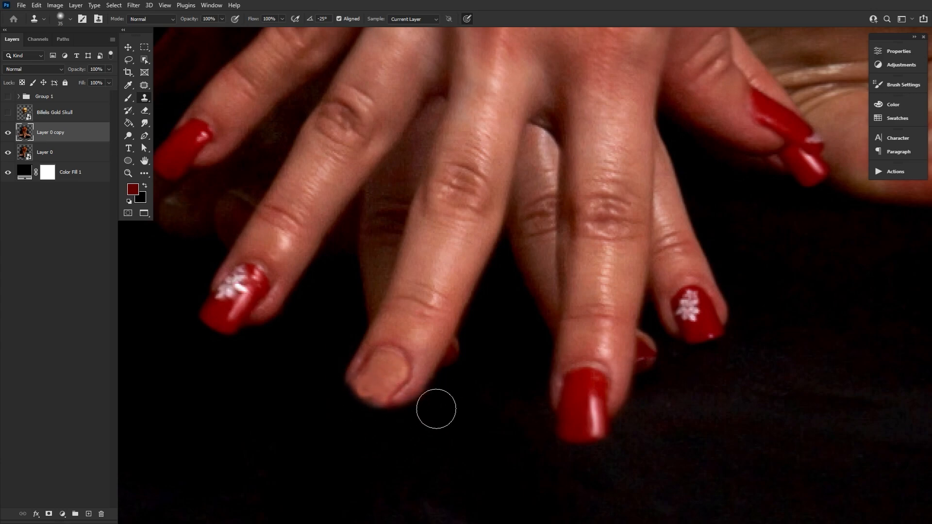
{"action": "key", "text": "bracketright"}
{"action": "left_click", "coordinate": [301, 442], "text": "alt"}
{"action": "mouse_move", "coordinate": [328, 404]}
{"action": "left_mouse_down"}
{"action": "mouse_move", "coordinate": [401, 430]}
{"action": "mouse_move", "coordinate": [423, 424]}
{"action": "left_mouse_up"}
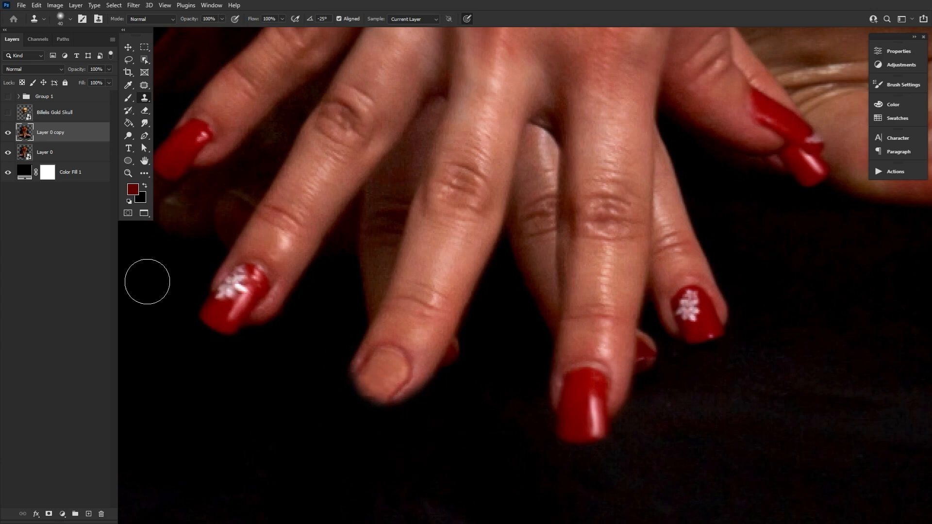
Step: Add a new layer in Overlay blend mode and paint shading around the retouched fingernail
{"action": "left_click", "coordinate": [89, 513]}
{"action": "left_click", "coordinate": [33, 69]}
{"action": "left_click", "coordinate": [29, 191]}
{"action": "key", "text": "b"}
{"action": "mouse_move", "coordinate": [383, 368]}
{"action": "left_mouse_down"}
{"action": "mouse_move", "coordinate": [395, 356]}
{"action": "mouse_move", "coordinate": [404, 374]}
{"action": "mouse_move", "coordinate": [372, 357]}
{"action": "mouse_move", "coordinate": [425, 389]}
{"action": "mouse_move", "coordinate": [388, 383]}
{"action": "mouse_move", "coordinate": [399, 411]}
{"action": "left_mouse_up"}
Step: Change the painting colour to a very dark red and adjust the brush size for the nail shading
{"action": "key", "text": "bracketleft"}
{"action": "key", "text": "bracketleft"}
{"action": "key", "text": "bracketleft"}
{"action": "key", "text": "bracketleft"}
{"action": "key", "text": "bracketleft"}
{"action": "key", "text": "bracketleft"}
{"action": "key", "text": "bracketleft"}
{"action": "left_click", "coordinate": [133, 190]}
{"action": "left_click", "coordinate": [482, 330]}
{"action": "key", "text": "Return"}
{"action": "key", "text": "bracketright"}
{"action": "key", "text": "bracketright"}
{"action": "key", "text": "bracketright"}
{"action": "key", "text": "bracketright"}
{"action": "key", "text": "bracketright"}
Step: Erase excess shading across the retouched fingernail with a small eraser
{"action": "key", "text": "e"}
{"action": "key", "text": "bracketleft"}
{"action": "key", "text": "bracketleft"}
{"action": "key", "text": "bracketleft"}
{"action": "key", "text": "bracketleft"}
{"action": "key", "text": "bracketleft"}
{"action": "key", "text": "bracketleft"}
{"action": "key", "text": "bracketleft"}
{"action": "key", "text": "bracketleft"}
{"action": "key", "text": "bracketleft"}
{"action": "key", "text": "bracketleft"}
{"action": "left_click_drag", "start_coordinate": [401, 390], "coordinate": [368, 389]}
{"action": "key", "text": "bracketleft"}
{"action": "key", "text": "bracketleft"}
{"action": "key", "text": "bracketleft"}
{"action": "key", "text": "bracketleft"}
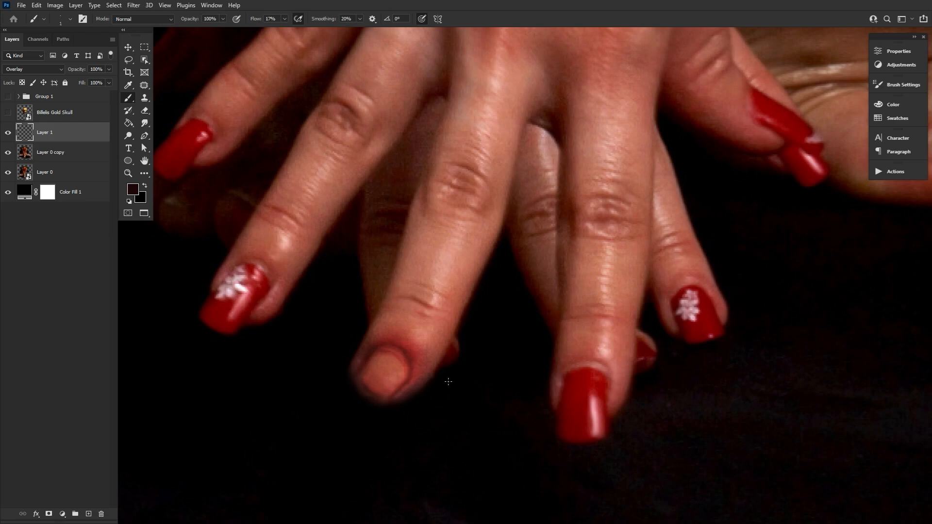
Step: Touch up the fingertip's skin and edge on the Layer 0 copy layer with the Clone Stamp
{"action": "left_click_drag", "start_coordinate": [529, 256], "coordinate": [648, 317]}
{"action": "key", "text": "s"}
{"action": "mouse_move", "coordinate": [391, 334]}
{"action": "left_mouse_down"}
{"action": "mouse_move", "coordinate": [394, 347]}
{"action": "mouse_move", "coordinate": [351, 379]}
{"action": "mouse_move", "coordinate": [367, 381]}
{"action": "left_mouse_up"}
{"action": "left_click", "coordinate": [50, 152]}
{"action": "key", "text": "bracketleft"}
{"action": "key", "text": "bracketleft"}
{"action": "key", "text": "bracketleft"}
{"action": "left_click", "coordinate": [401, 319], "text": "alt"}
{"action": "key", "text": "ctrl+z"}
{"action": "left_click_drag", "start_coordinate": [335, 394], "coordinate": [321, 388]}
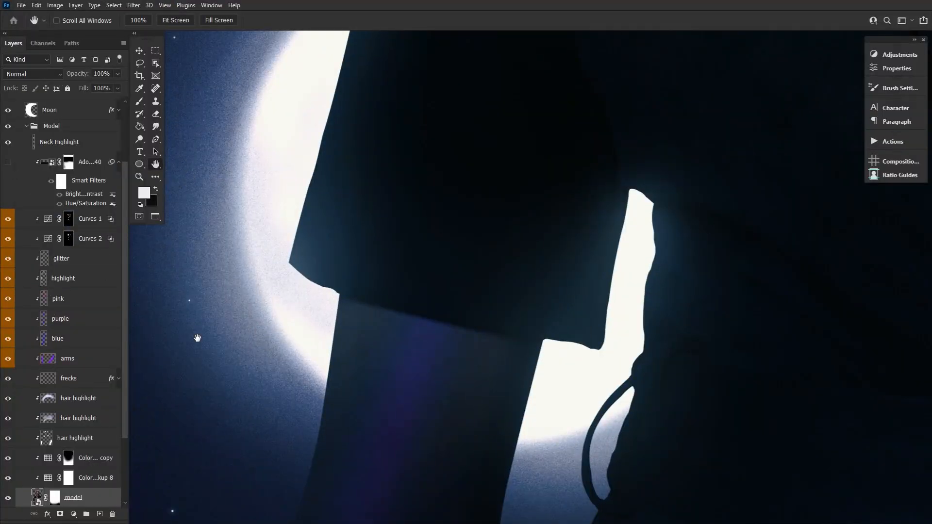
Step: Undo and redo the Update Smart Objects change to compare the model's cutout edges around the sleeve
{"action": "left_click", "coordinate": [37, 4]}
{"action": "left_click", "coordinate": [38, 13]}
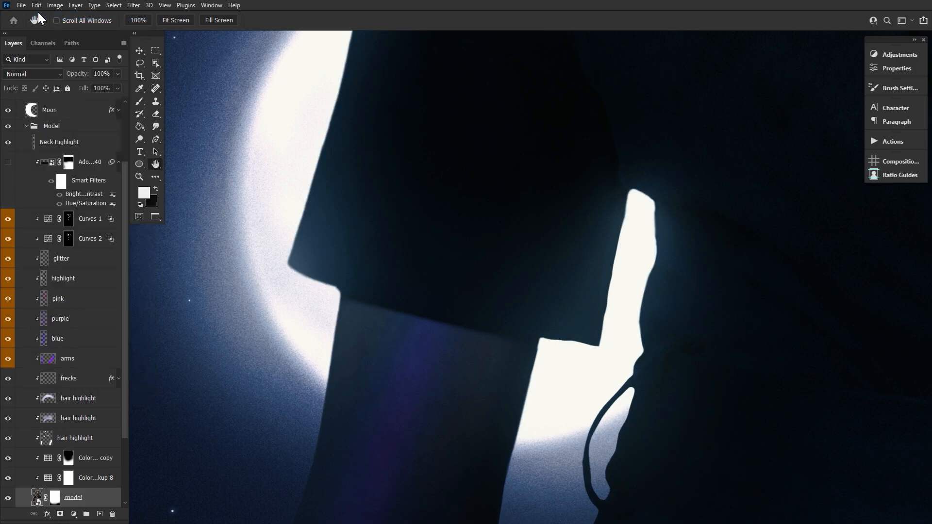
{"action": "left_click", "coordinate": [37, 5]}
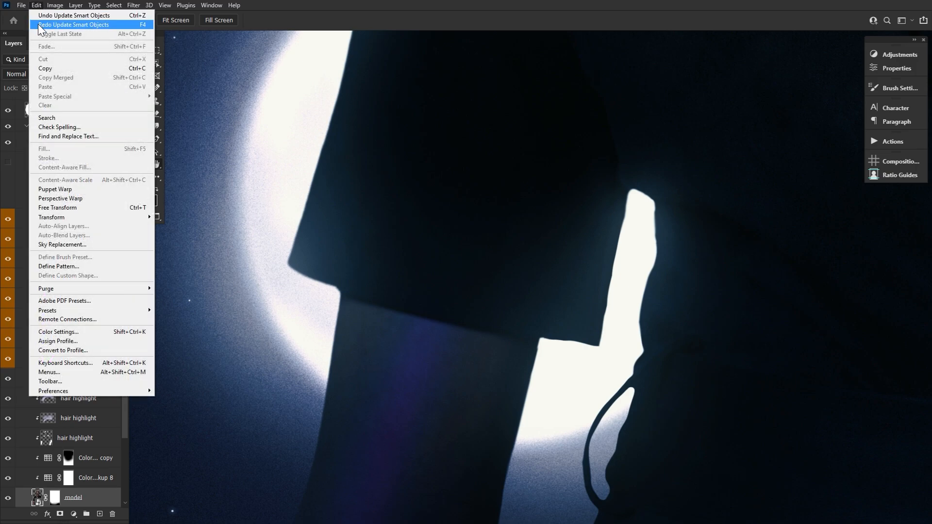
{"action": "left_click", "coordinate": [38, 24]}
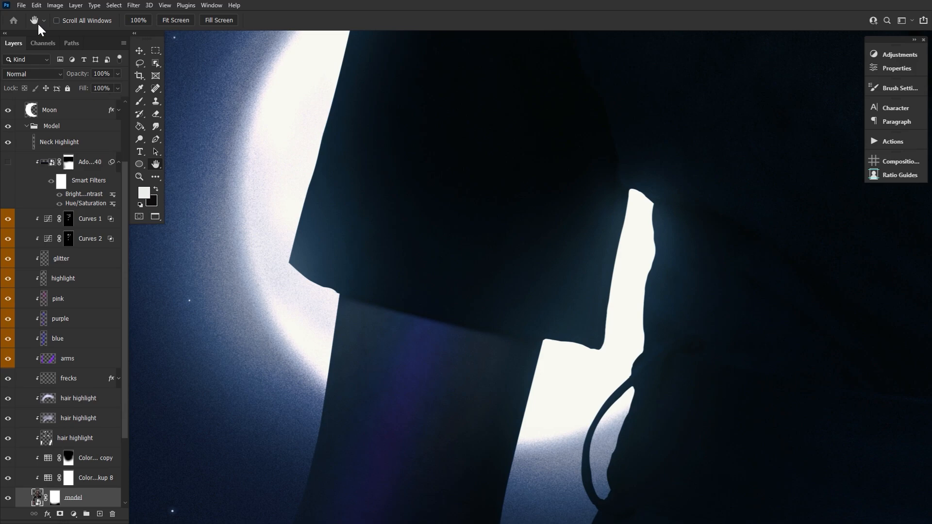
{"action": "left_click", "coordinate": [140, 177]}
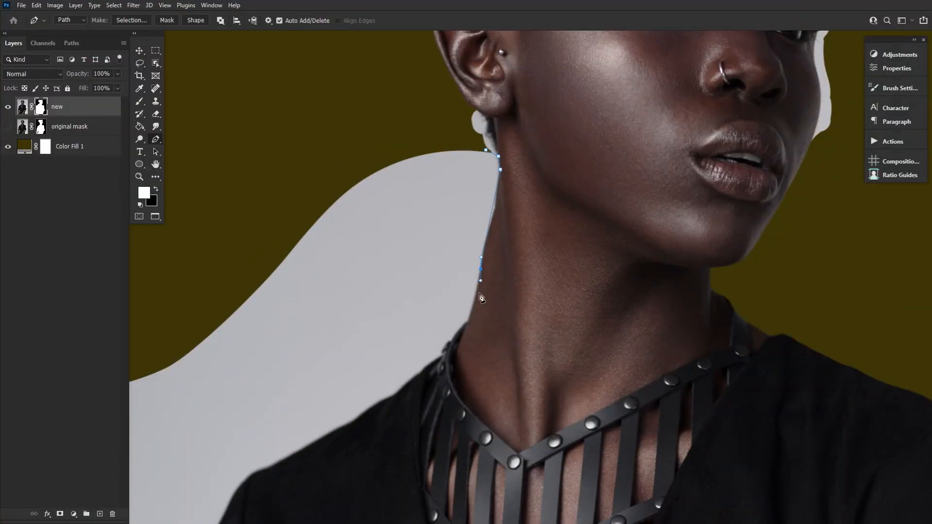
Step: Trace a pen path along the neck and collar down to the shoulder on the new layer's mask
{"action": "left_click_drag", "start_coordinate": [449, 356], "coordinate": [555, 246]}
{"action": "left_click", "coordinate": [557, 233]}
{"action": "left_click", "coordinate": [547, 246]}
{"action": "left_click", "coordinate": [546, 249]}
{"action": "left_click", "coordinate": [397, 346]}
{"action": "left_click", "coordinate": [362, 362]}
Step: Continue the pen path down the outer edge of the sleeve and arm, undoing the misplaced point
{"action": "left_click_drag", "start_coordinate": [335, 437], "coordinate": [440, 205]}
{"action": "left_click_drag", "start_coordinate": [354, 460], "coordinate": [456, 204]}
{"action": "left_click", "coordinate": [433, 398]}
{"action": "left_click_drag", "start_coordinate": [439, 416], "coordinate": [457, 97]}
{"action": "left_click_drag", "start_coordinate": [414, 188], "coordinate": [412, 216]}
{"action": "key", "text": "ctrl+z"}
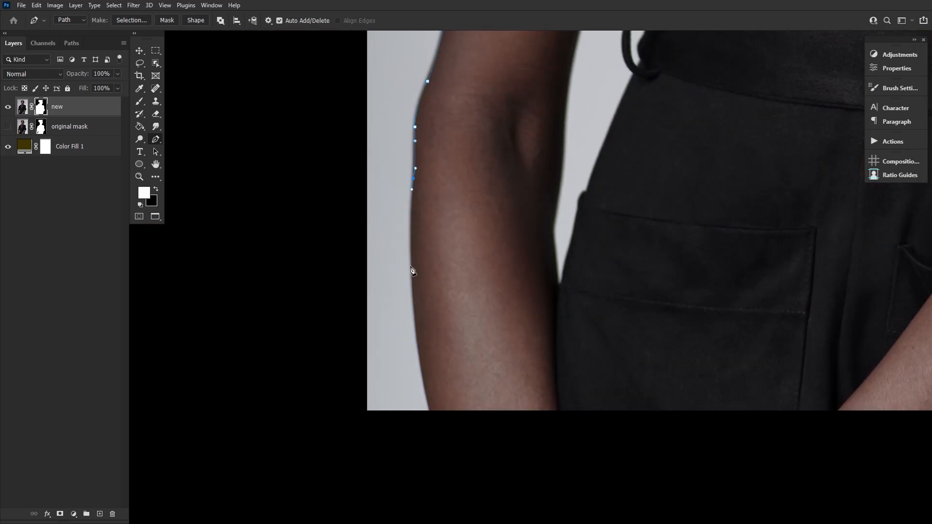
Step: Trace a pen path around the background gap between the sleeve, the inner arm and the waist
{"action": "scroll", "coordinate": [412, 234], "scroll_direction": "down", "scroll_amount": 2}
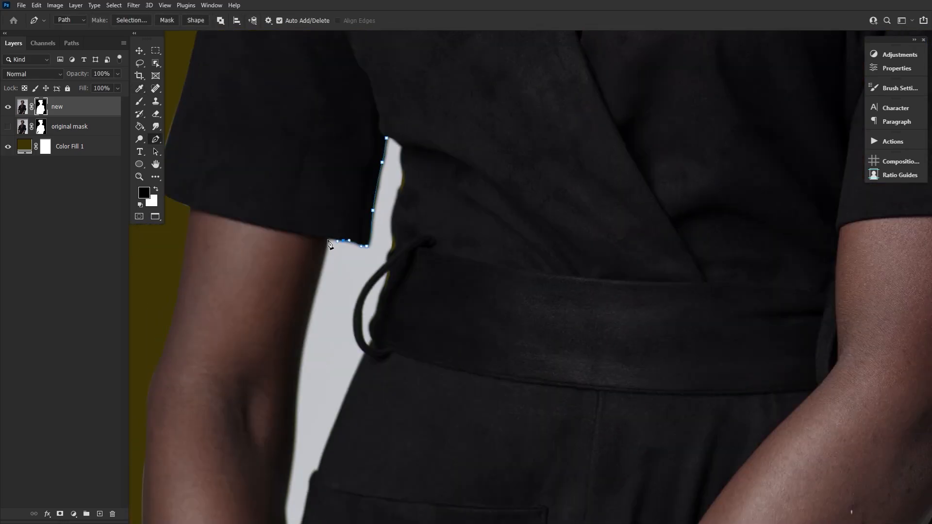
{"action": "left_click", "coordinate": [329, 239]}
{"action": "left_click_drag", "start_coordinate": [333, 247], "coordinate": [354, 227]}
{"action": "left_click_drag", "start_coordinate": [325, 317], "coordinate": [320, 340]}
{"action": "left_click_drag", "start_coordinate": [320, 342], "coordinate": [347, 214]}
{"action": "left_click_drag", "start_coordinate": [345, 251], "coordinate": [347, 265]}
{"action": "left_click_drag", "start_coordinate": [334, 355], "coordinate": [328, 384]}
{"action": "left_click", "coordinate": [333, 355], "text": "alt"}
{"action": "left_click_drag", "start_coordinate": [415, 205], "coordinate": [441, 156]}
{"action": "left_click", "coordinate": [414, 206], "text": "alt"}
{"action": "left_click_drag", "start_coordinate": [436, 117], "coordinate": [392, 333]}
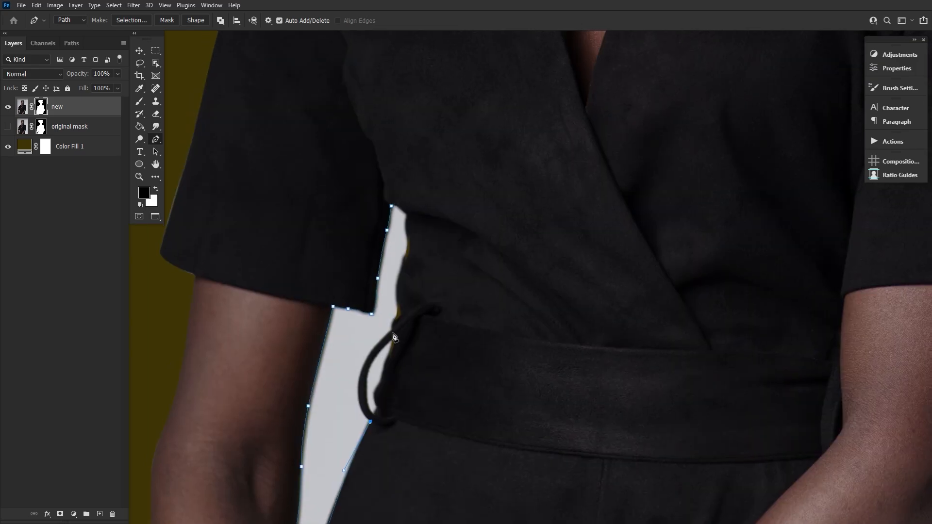